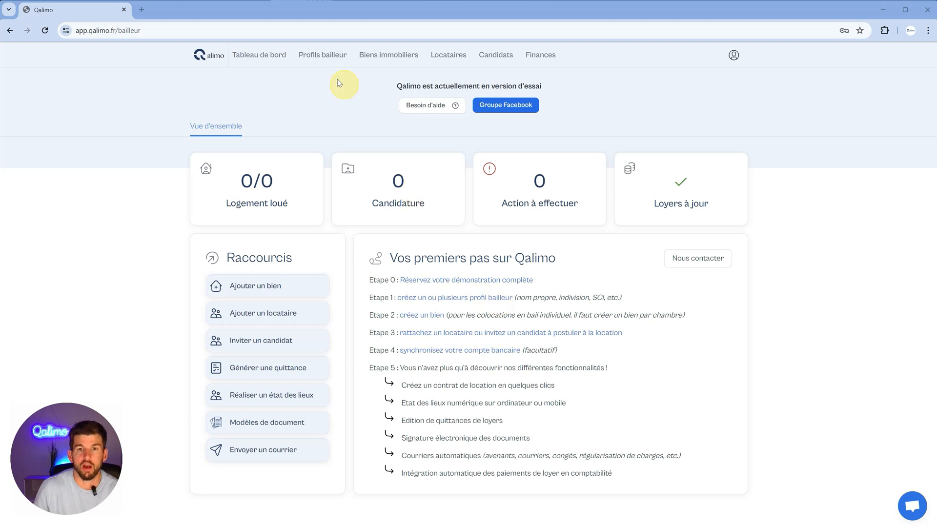
Step: Open Profils bailleur to view the Mes profils list of landlord profiles
click(322, 58)
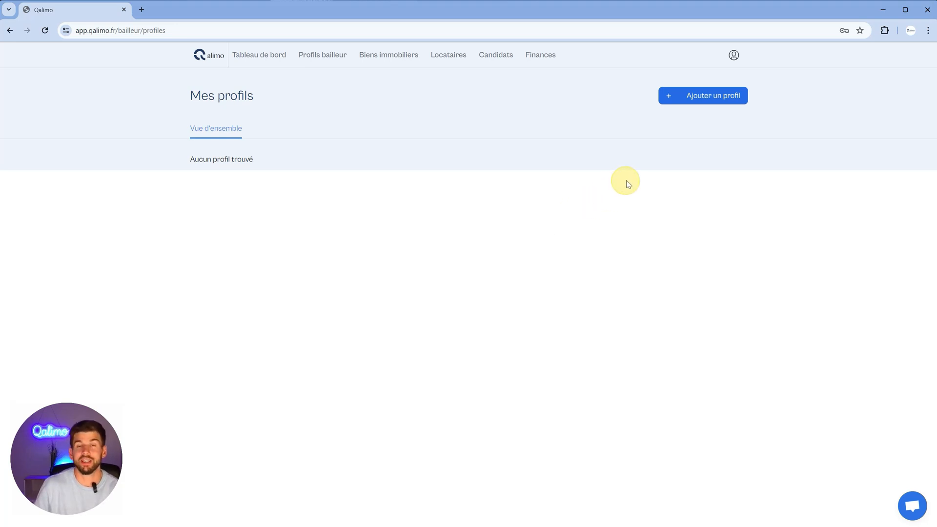
Step: Create a new landlord profile named SCI LA FAMILLE and start adding its owner
click(694, 102)
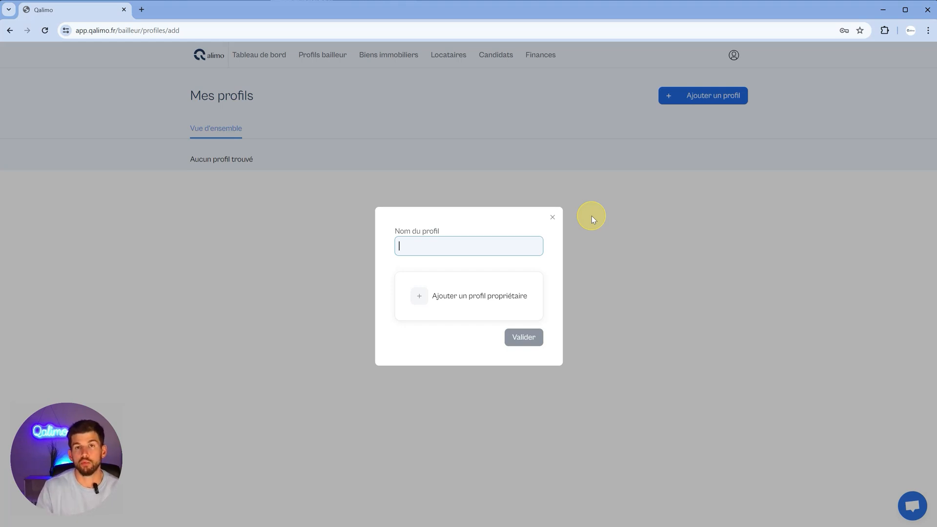
text(SCI L)
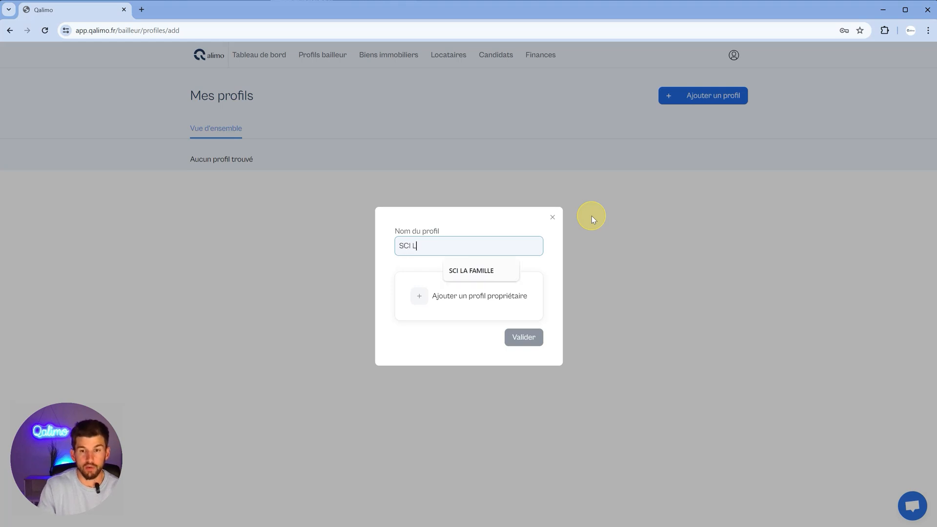
text(A)
click(494, 268)
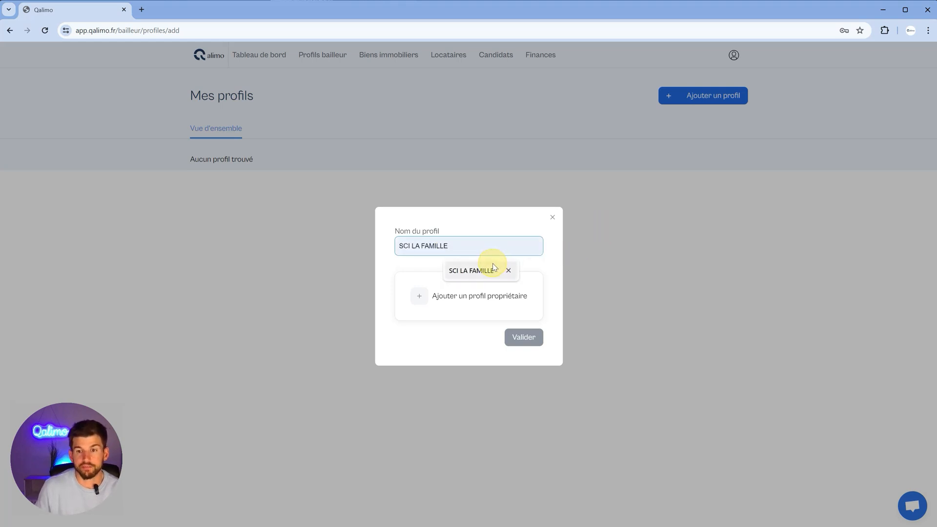
click(489, 305)
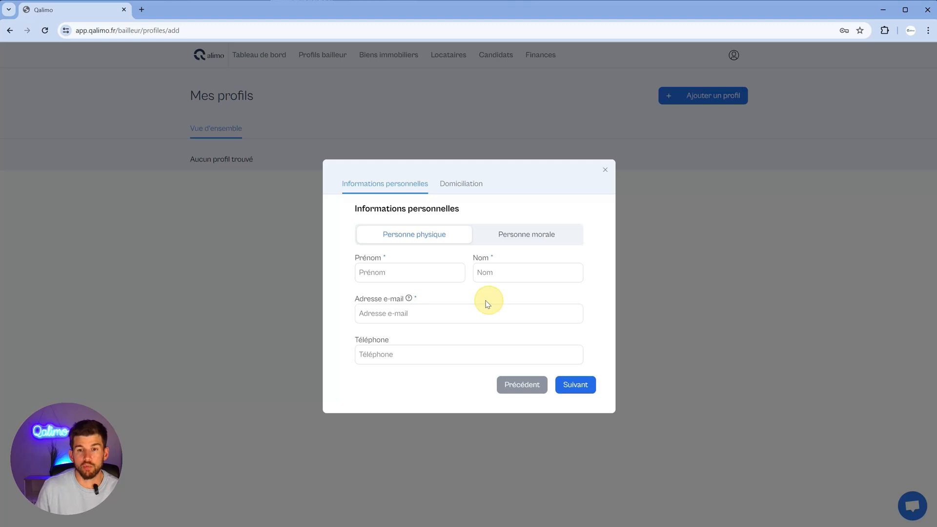
Step: Make the owner a Personne morale with the representative's name, e-mail and company type SCI
click(509, 238)
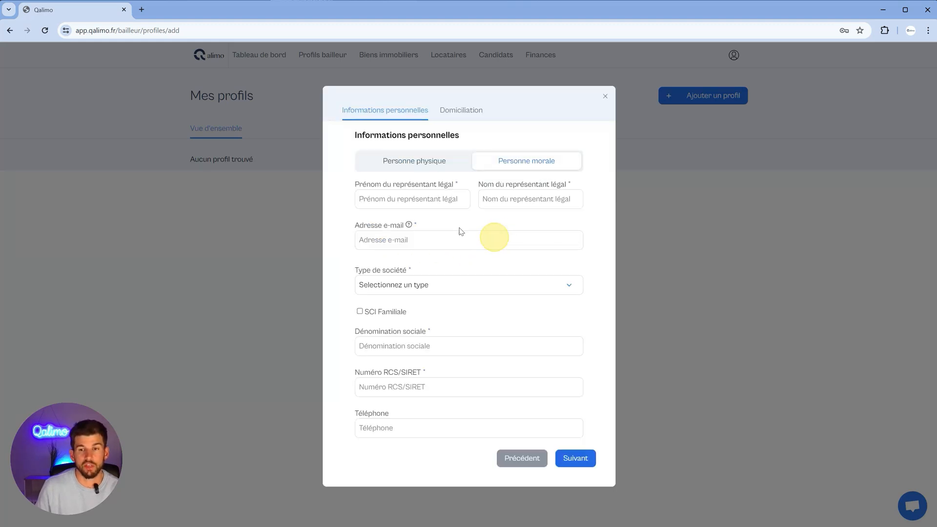
click(428, 202)
text(nICOL)
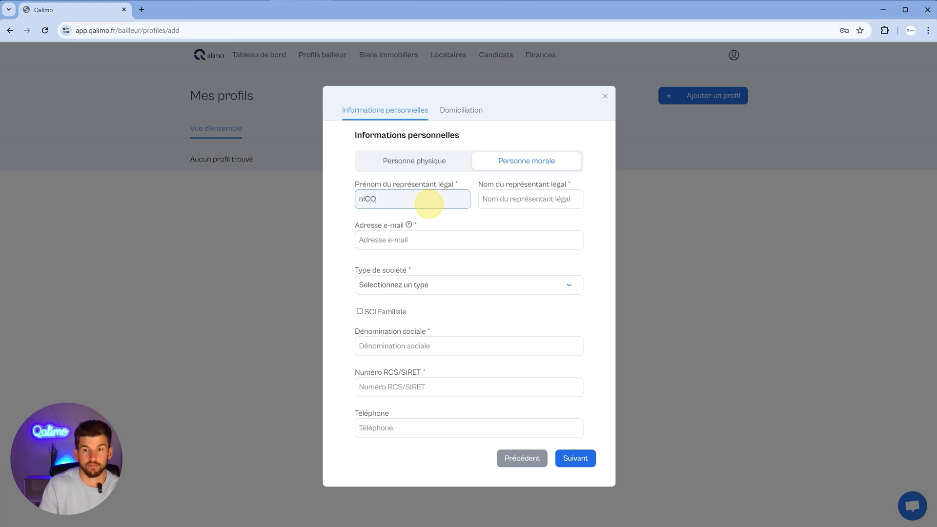
key(BackSpace)
key(BackSpace)
key(BackSpace)
key(BackSpace)
key(BackSpace)
text(Nicolas)
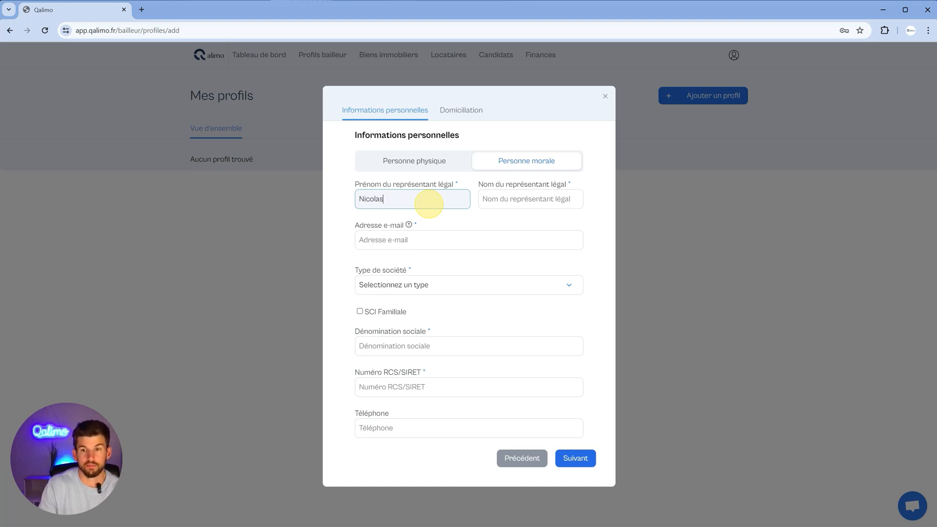
key(Tab)
text(QALIMO)
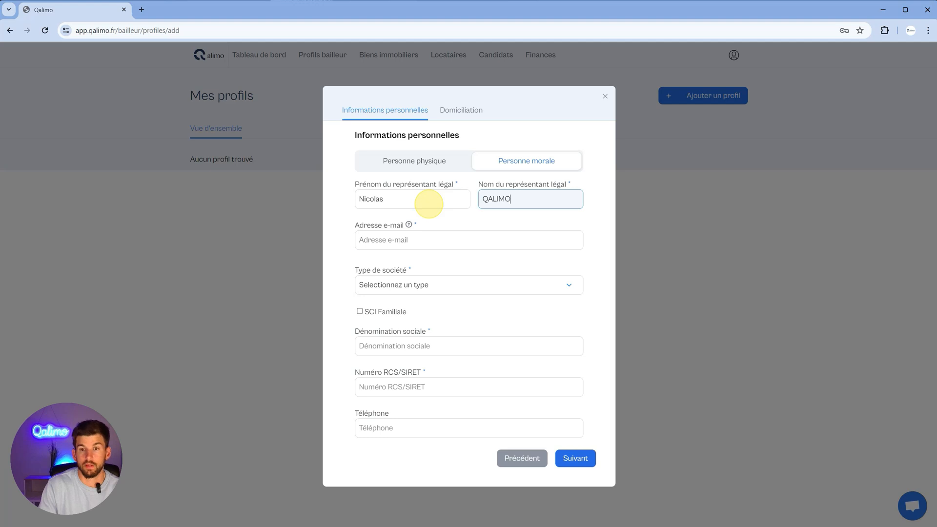
key(Tab)
text(no)
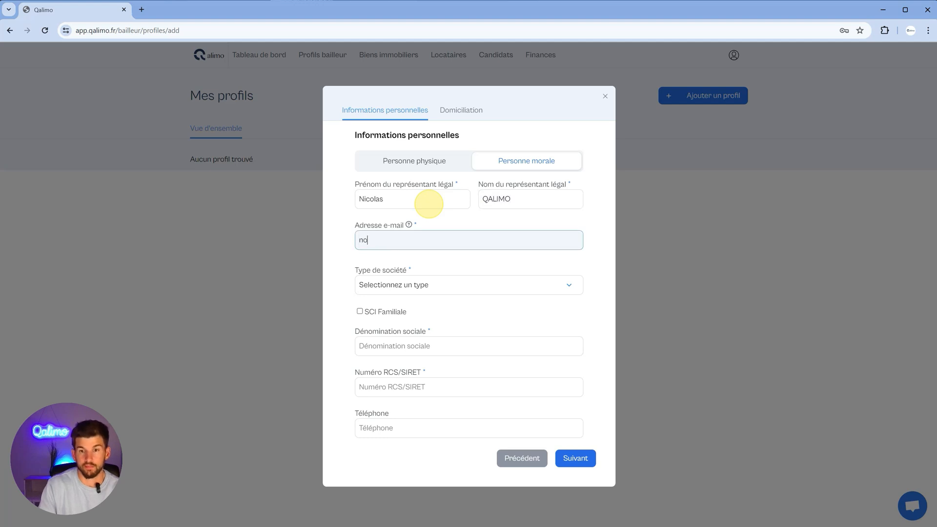
text(email)
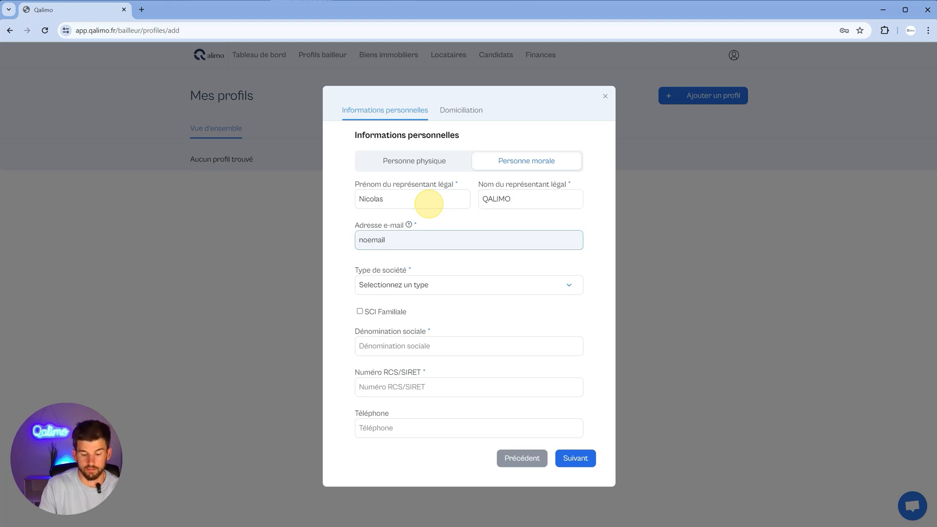
text(@gmail.com)
key(Tab)
click(436, 285)
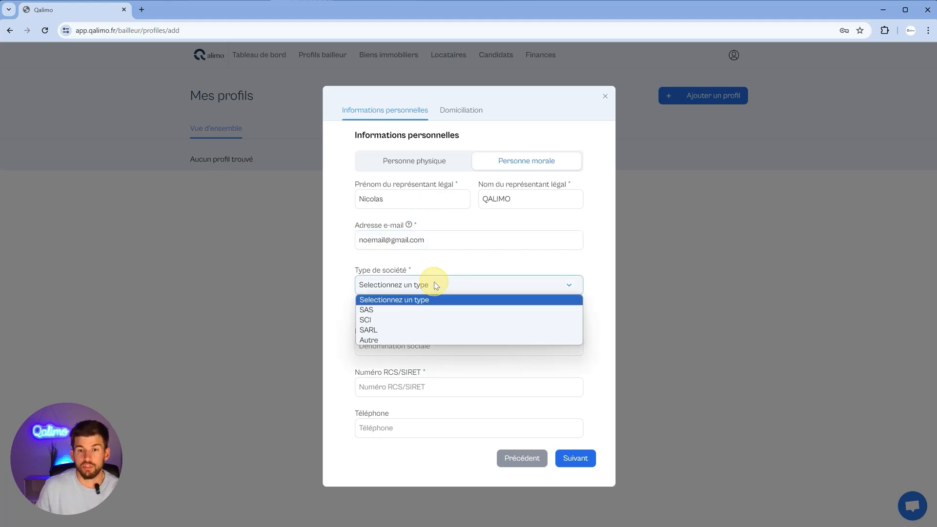
click(417, 319)
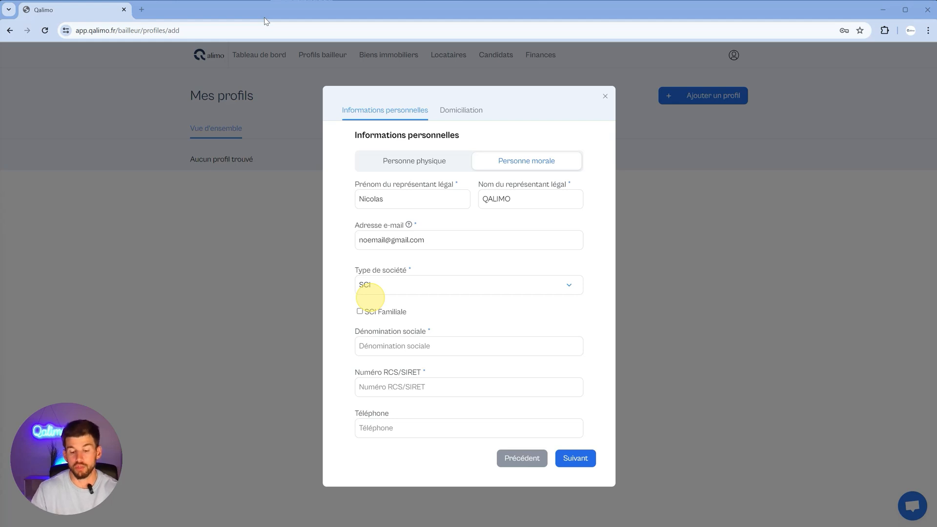
Step: Mark it a family SCI named LA FAMILLE with its RCS/SIRET number and phone number
click(359, 312)
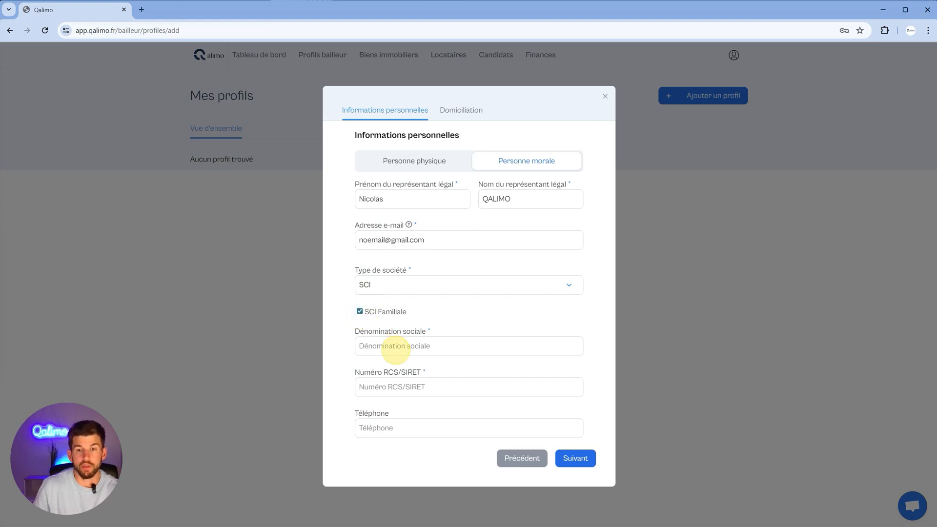
click(395, 347)
text(LA FA)
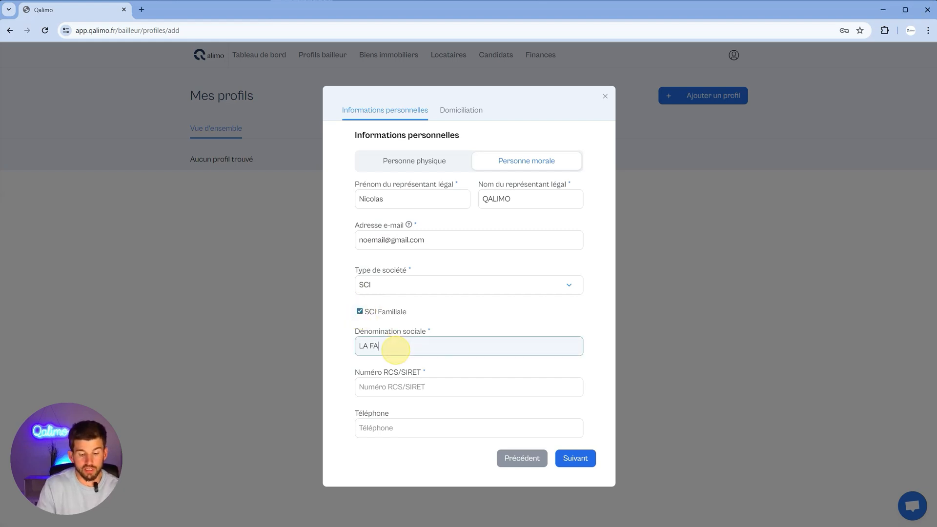
text(MLLE)
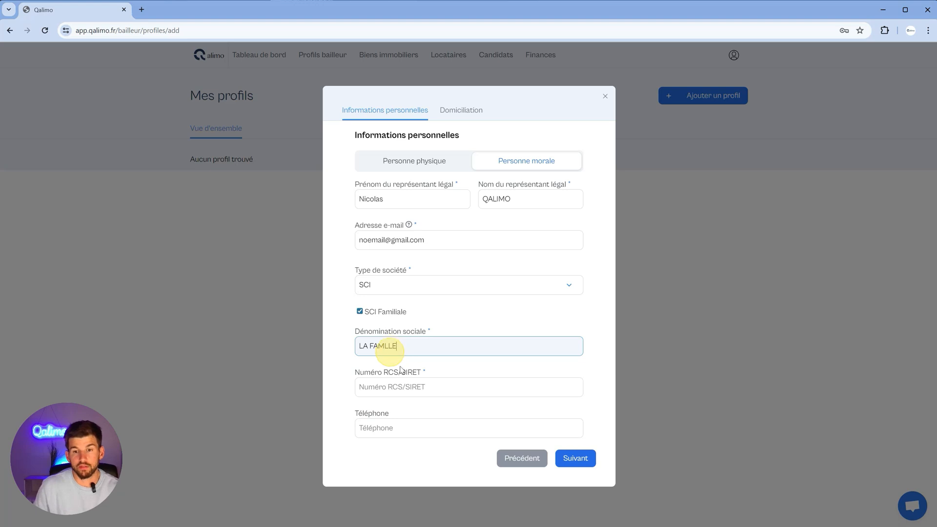
key(Left)
key(Left)
key(Left)
text(I)
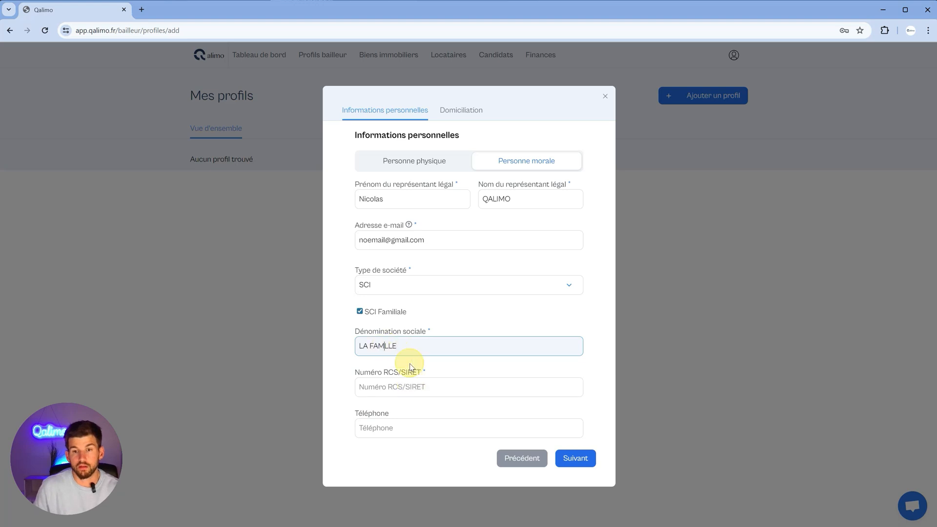
click(418, 394)
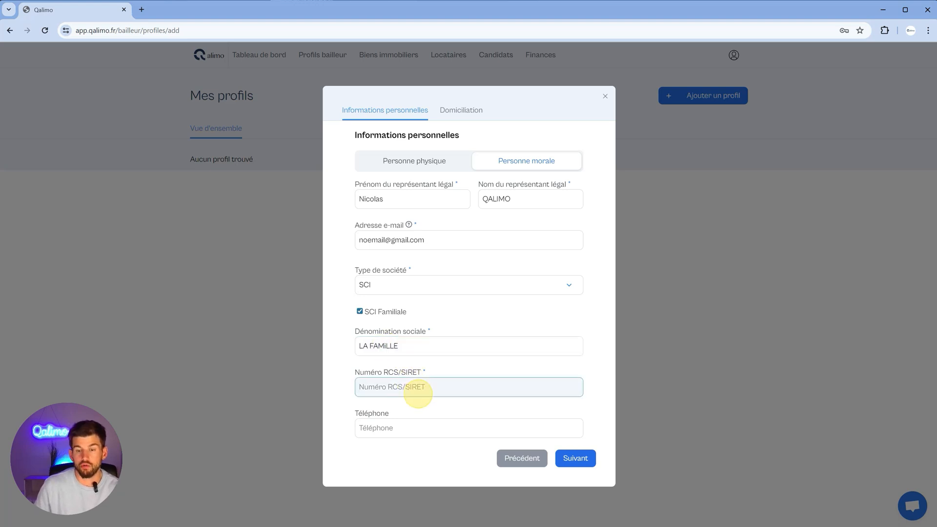
text(123 56)
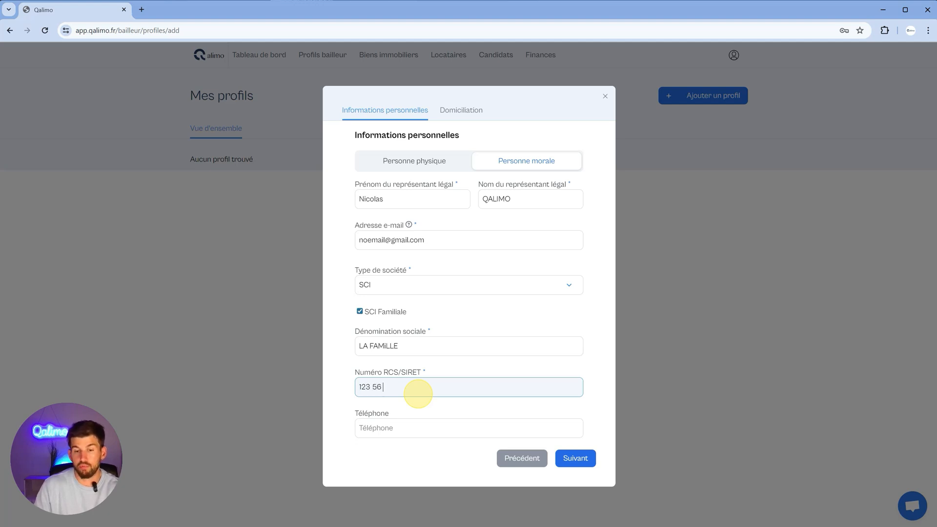
text( 7)
key(BackSpace)
key(BackSpace)
text(7)
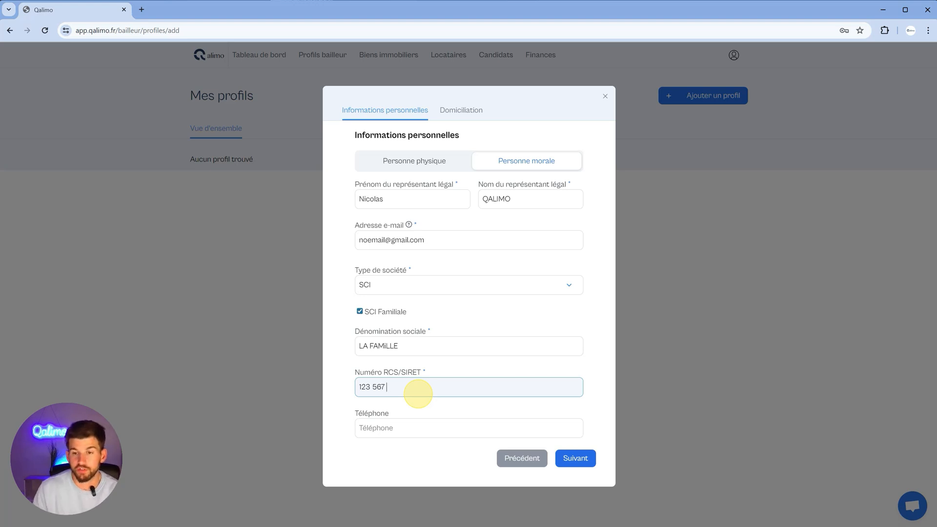
text( 789)
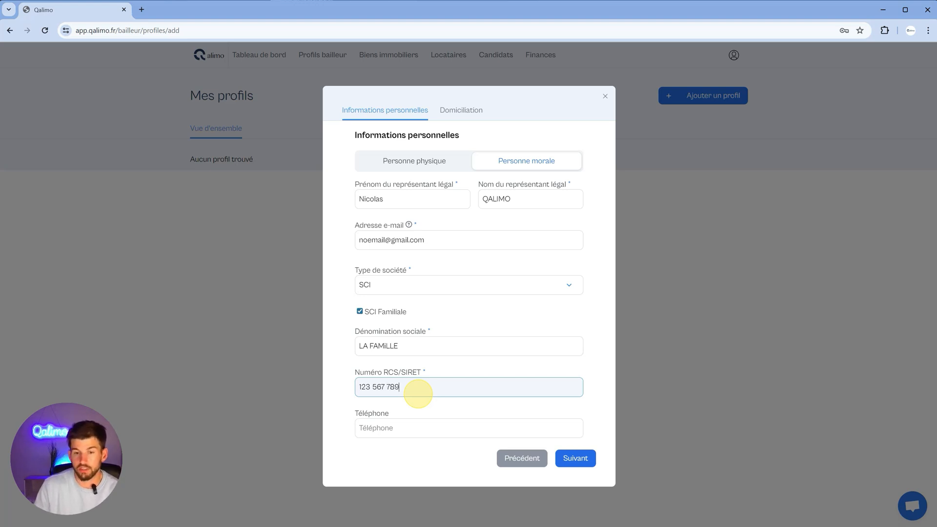
click(401, 431)
text(01)
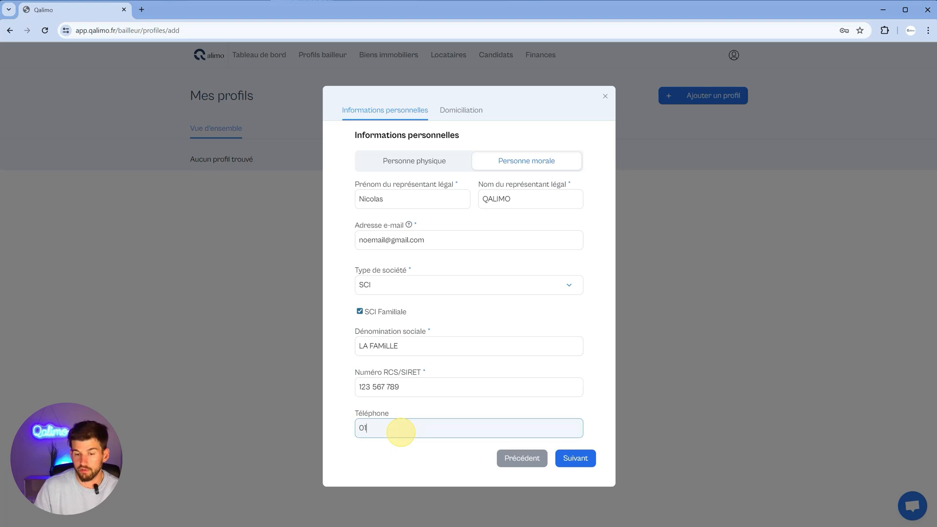
text(6 01 02 03)
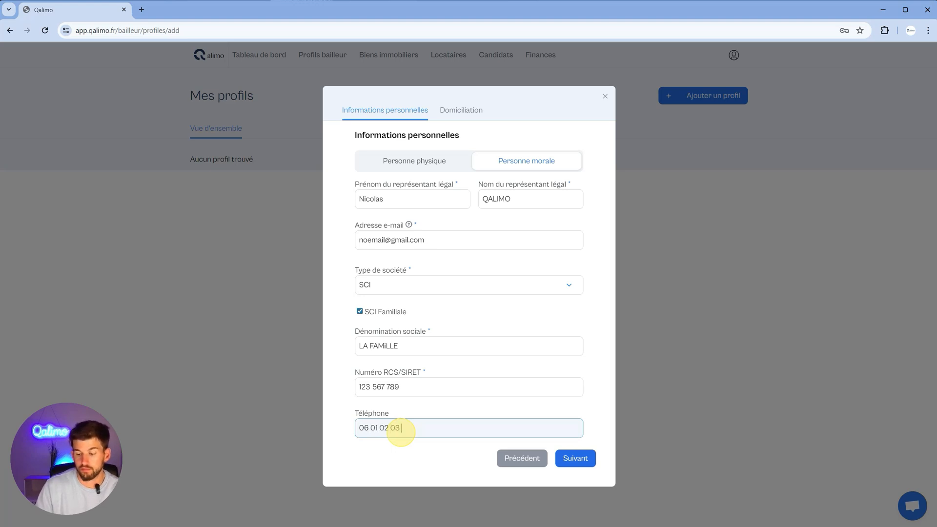
text( 04 05)
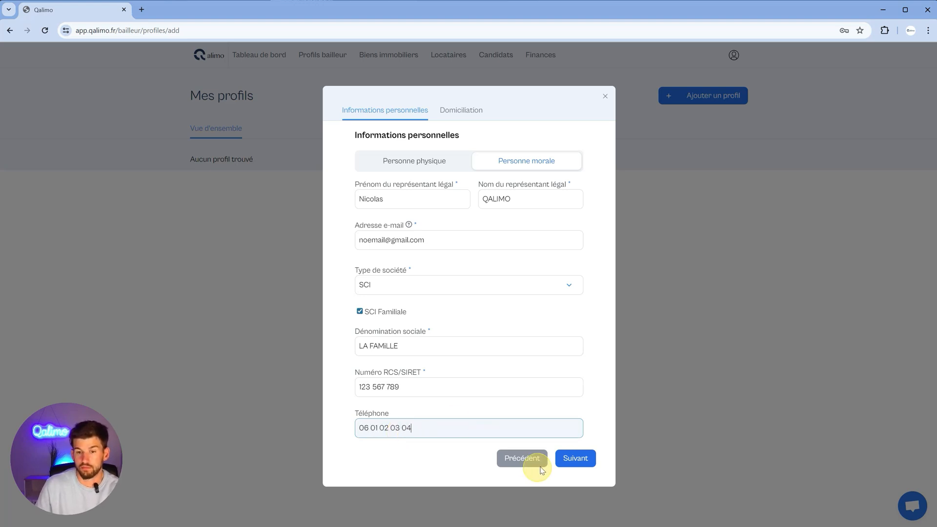
Step: Fill in the Paris domiciliation address from the suggested street, postal code and city, then validate
click(572, 457)
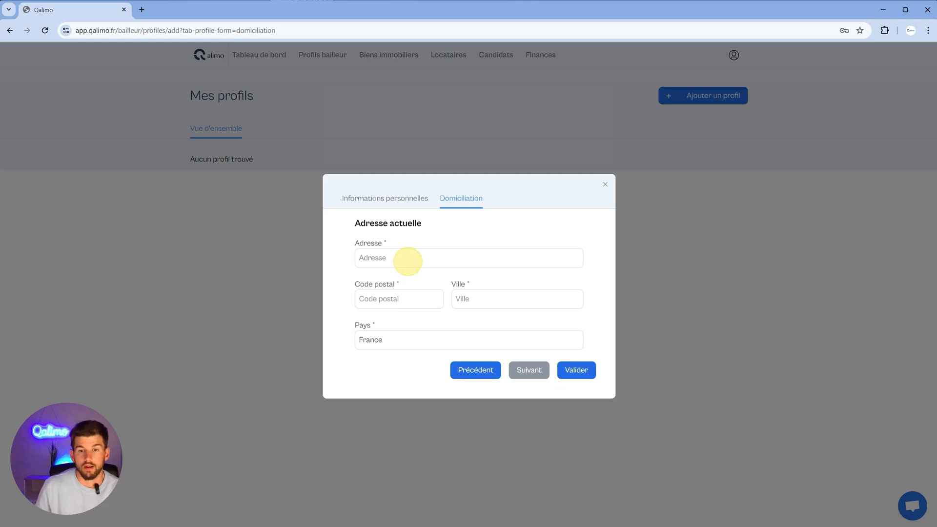
click(415, 258)
click(424, 282)
click(401, 323)
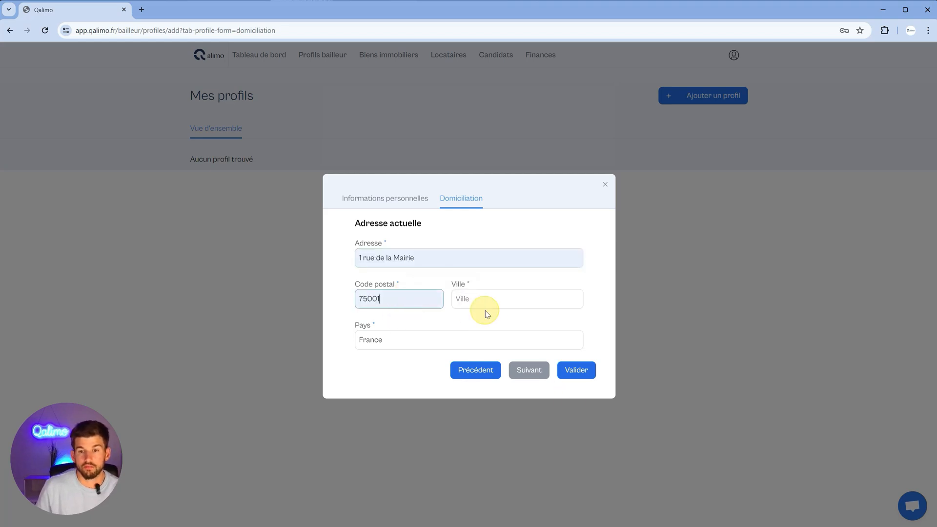
click(485, 307)
click(515, 323)
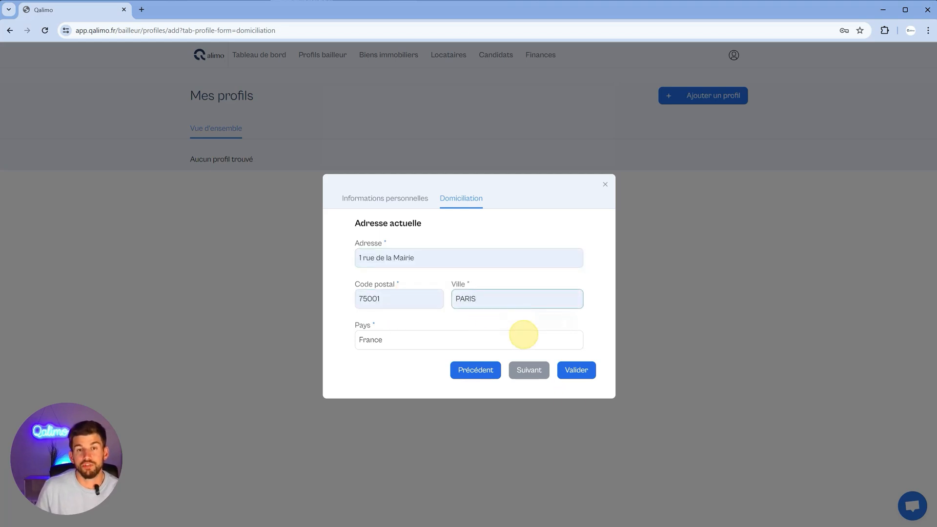
click(574, 372)
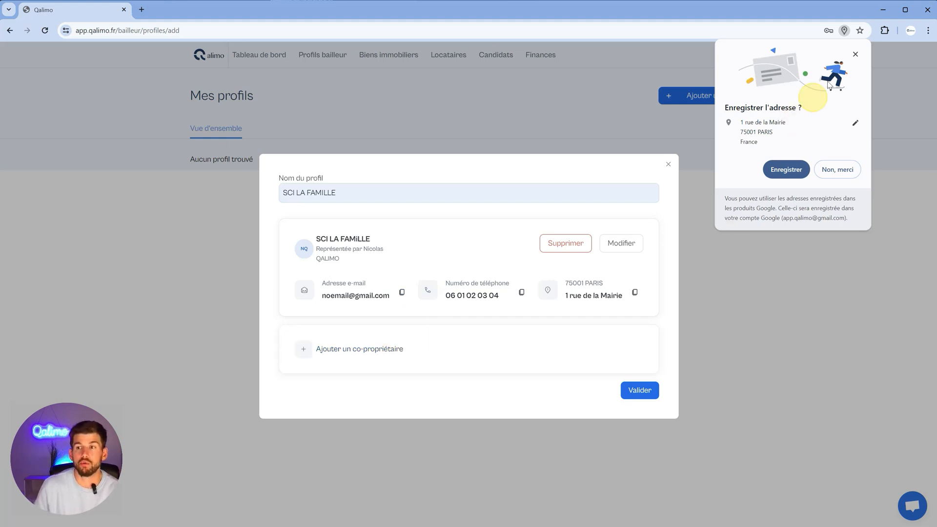
Step: Dismiss Chrome's 'Enregistrer l'adresse ?' popup
click(854, 55)
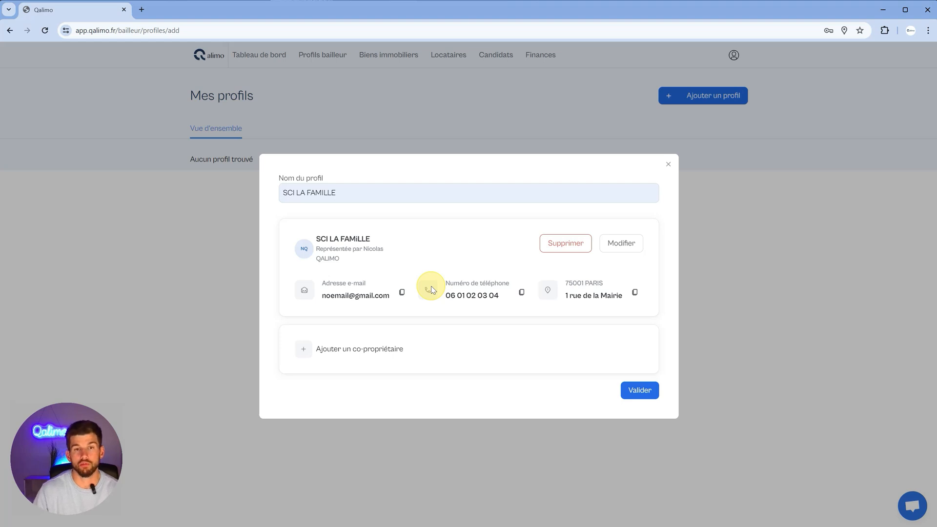
Step: Save the SCI LA FAMILLE profile, then review it in the editor and close without changes
click(648, 395)
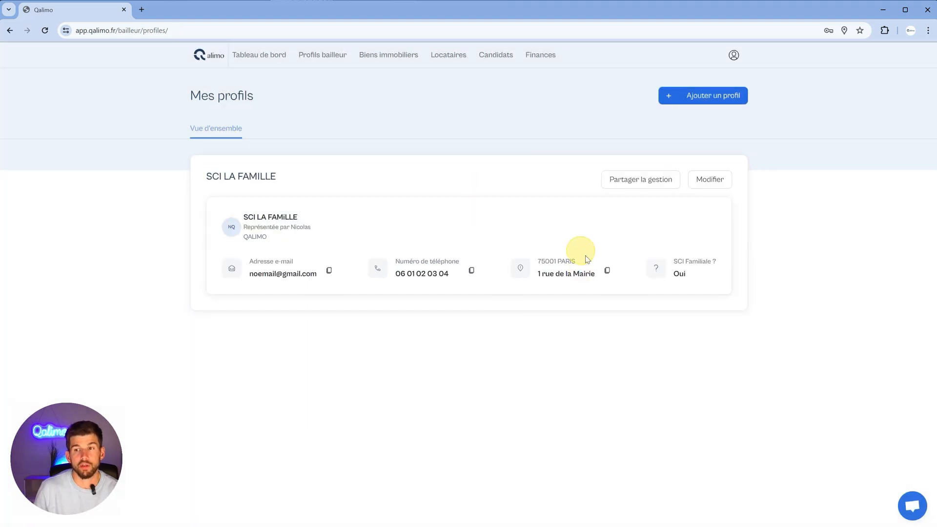
click(714, 186)
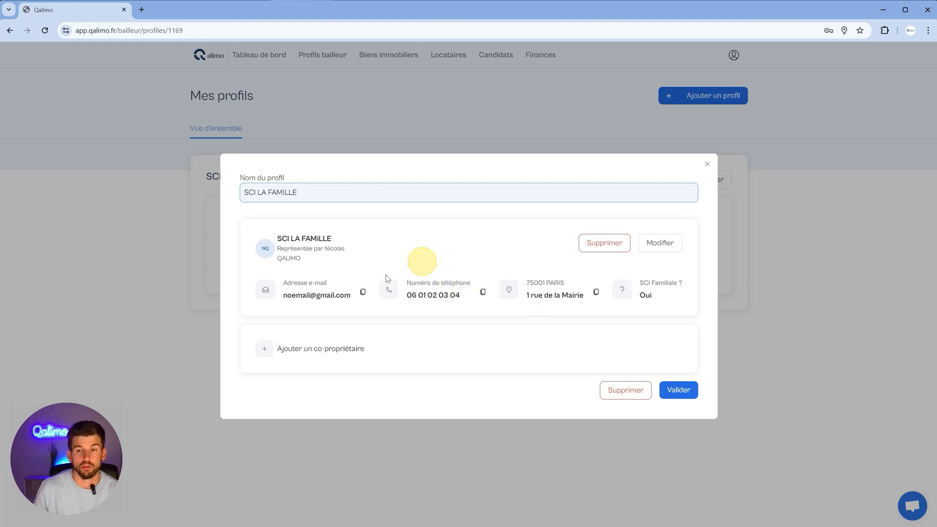
click(708, 167)
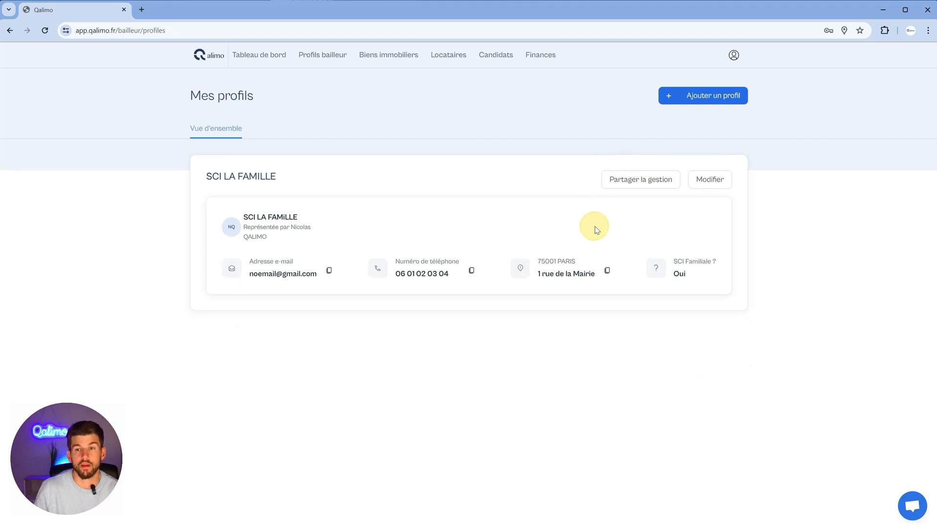
click(634, 184)
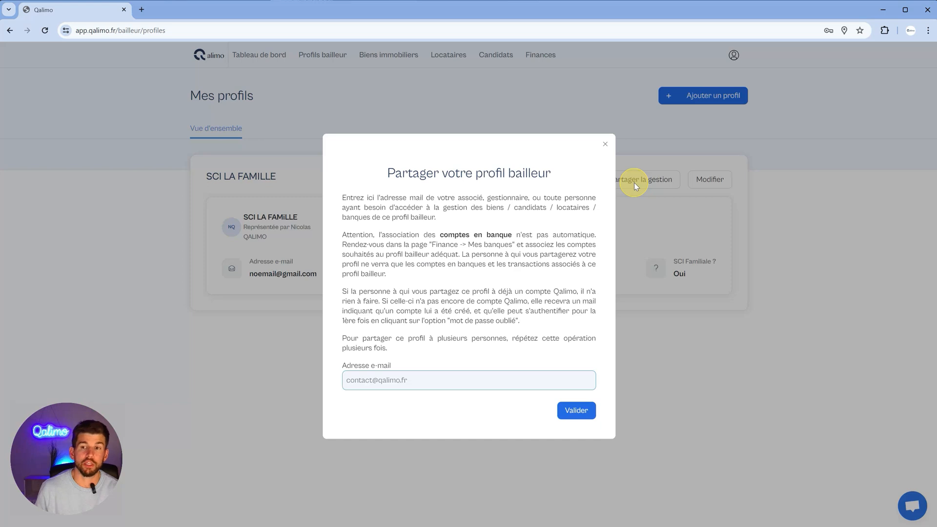
click(360, 387)
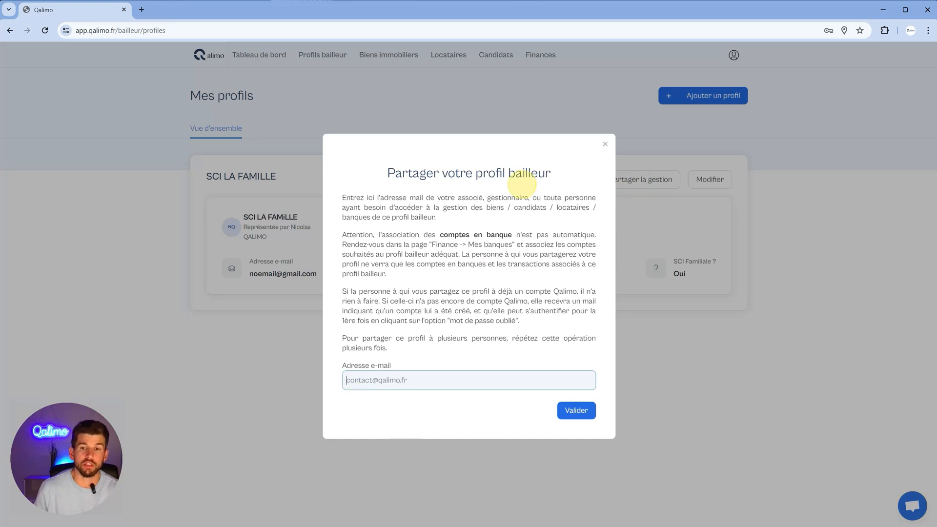
click(610, 145)
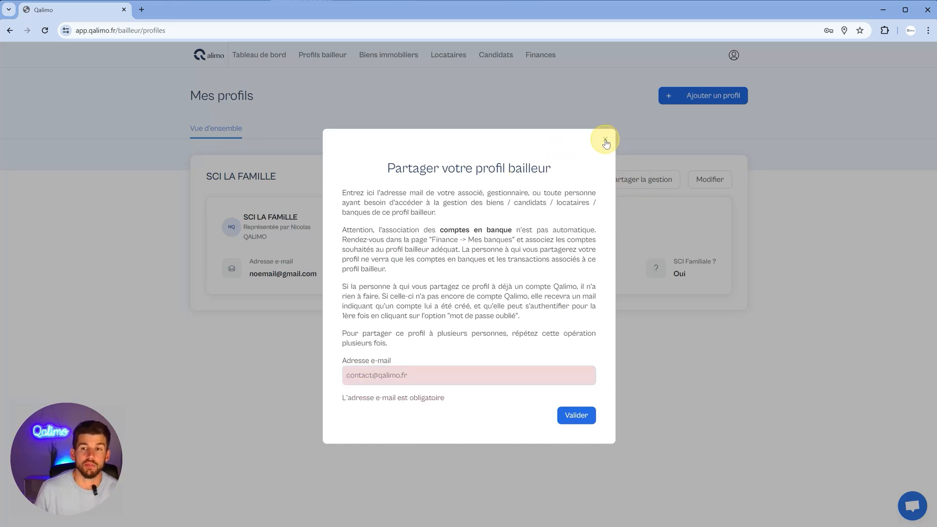
click(605, 140)
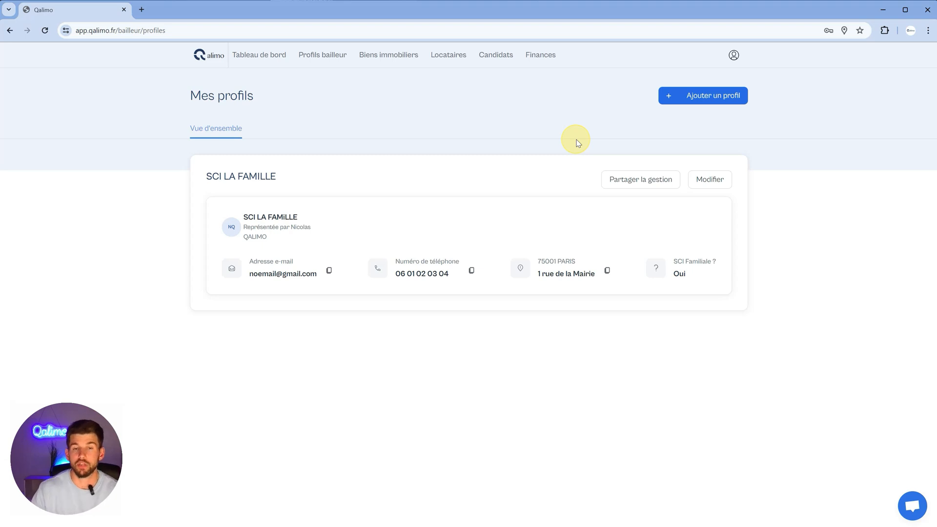